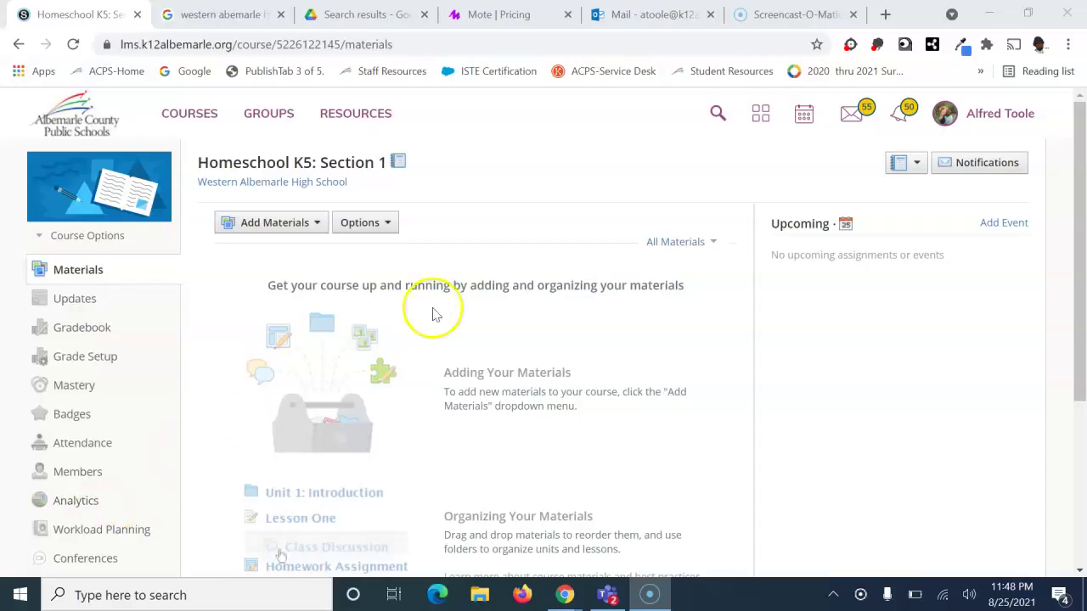
# Find Nearpod in the App Center by searching the page for "nearpod" and open its app page
pyautogui.click(759, 124)
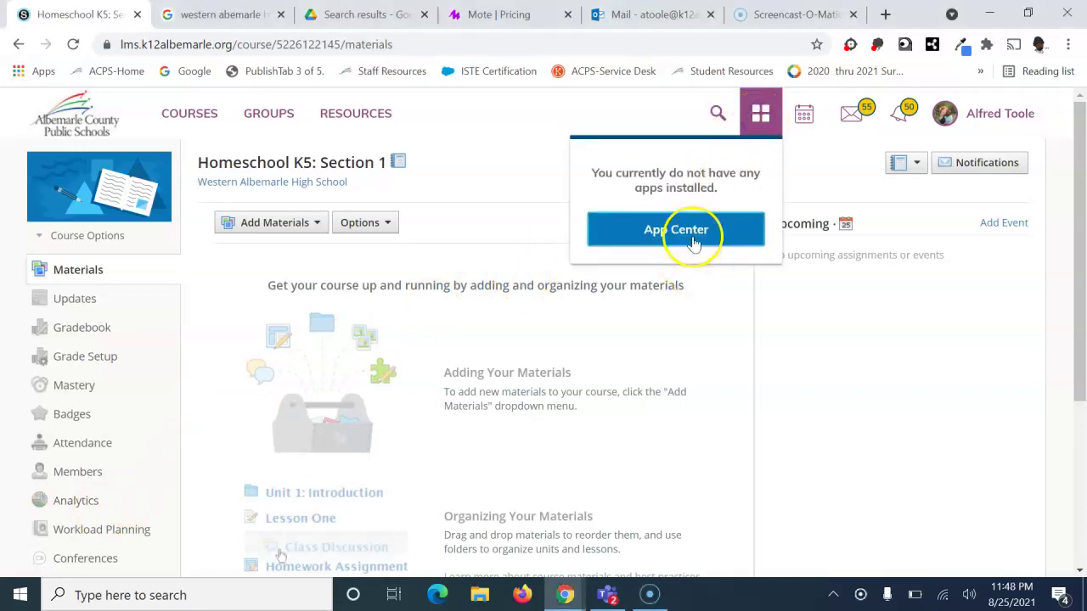
pyautogui.click(696, 236)
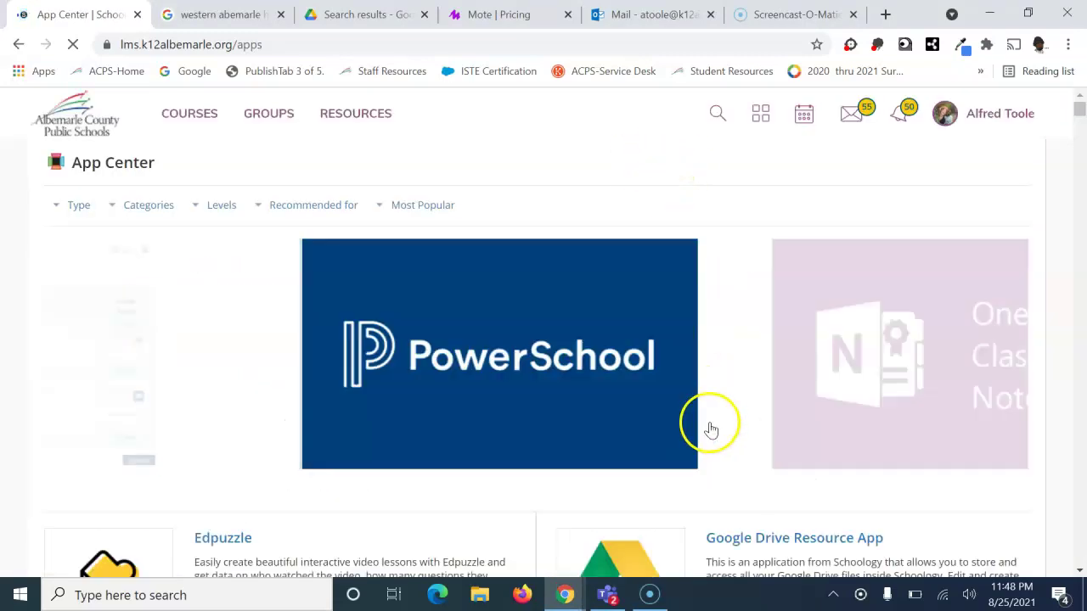
pyautogui.hotkey('ctrl', 'f')
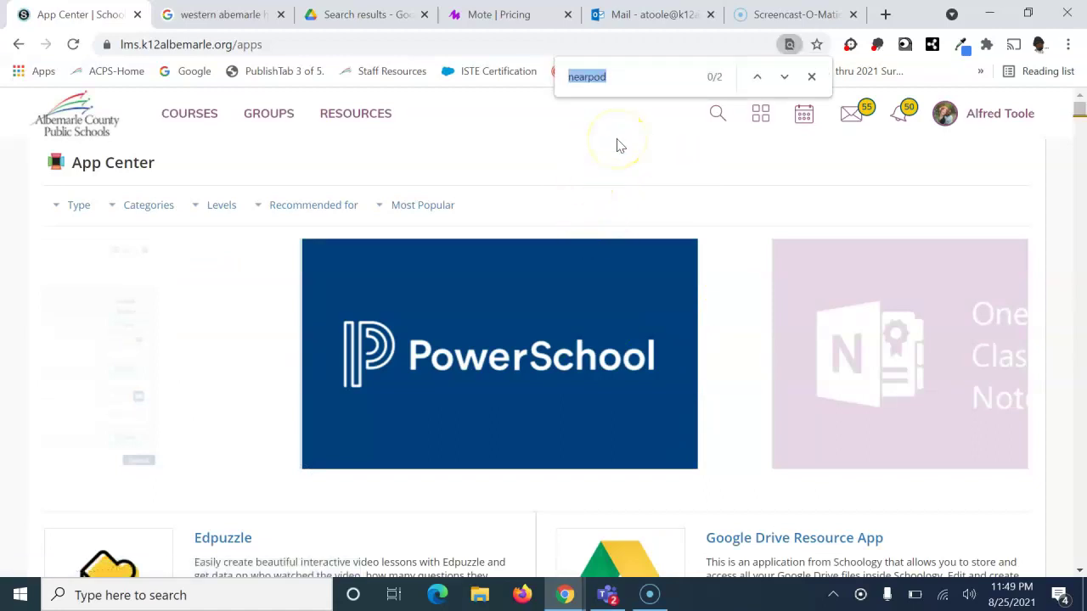
pyautogui.press('Return')
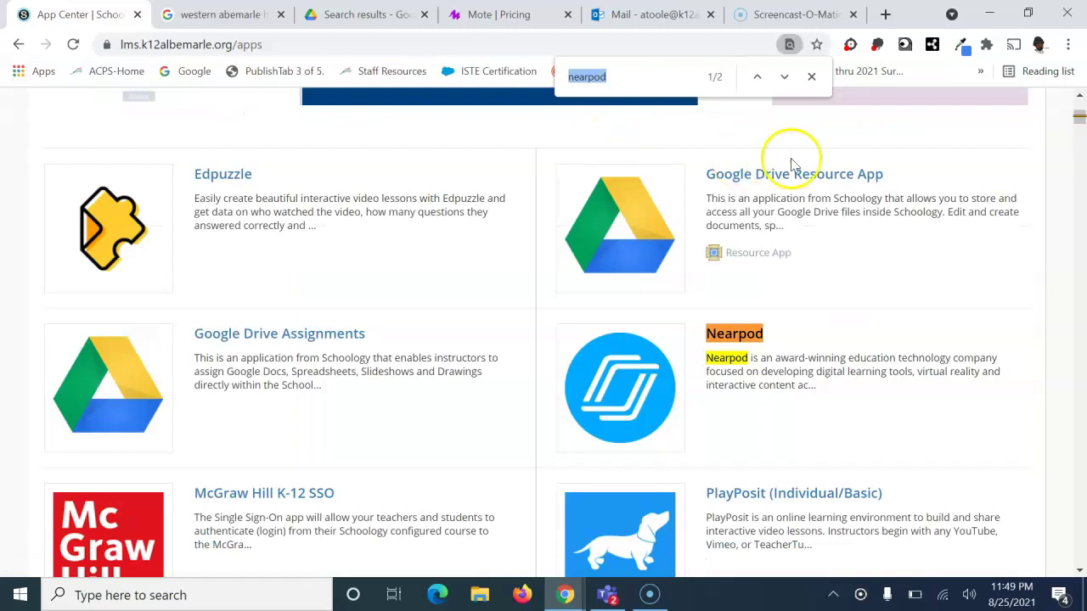
pyautogui.click(735, 334)
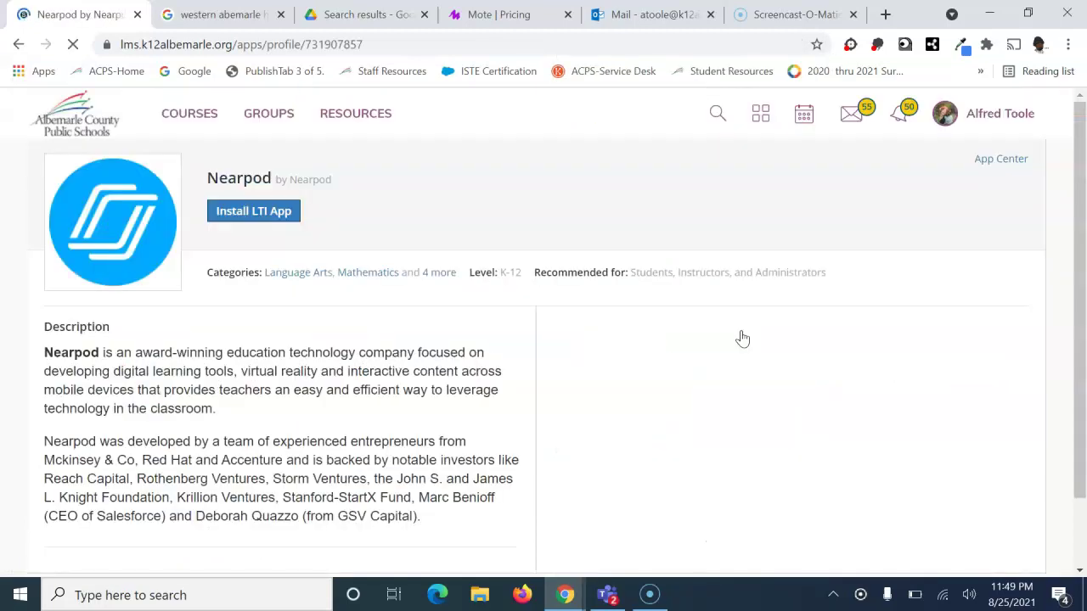
# Install the Nearpod LTI app for the course Homeschool HS: Section 1, agreeing to the data-sharing terms
pyautogui.click(263, 210)
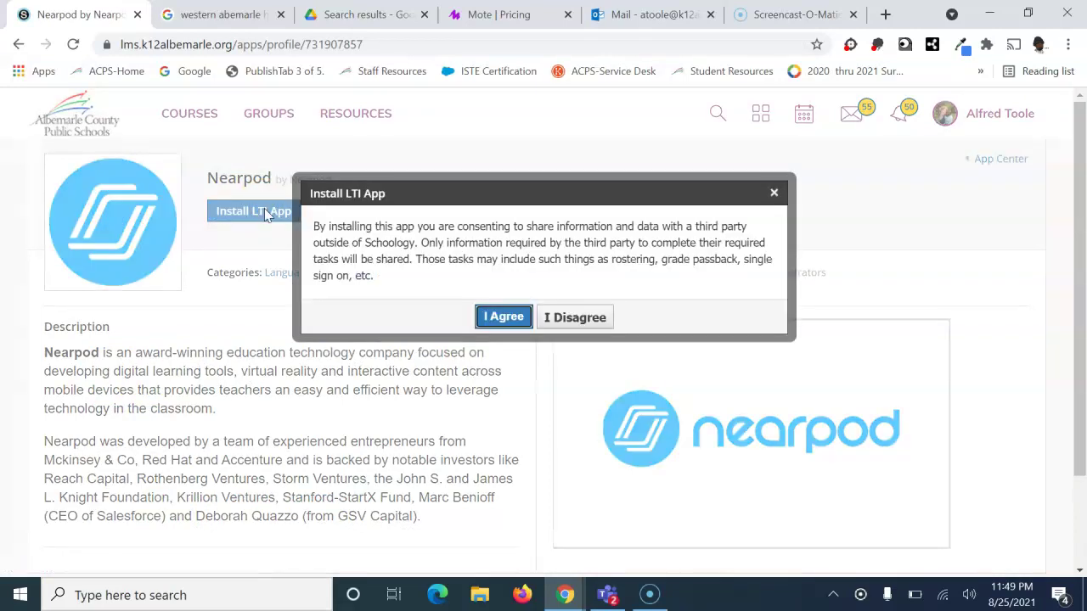
pyautogui.click(504, 317)
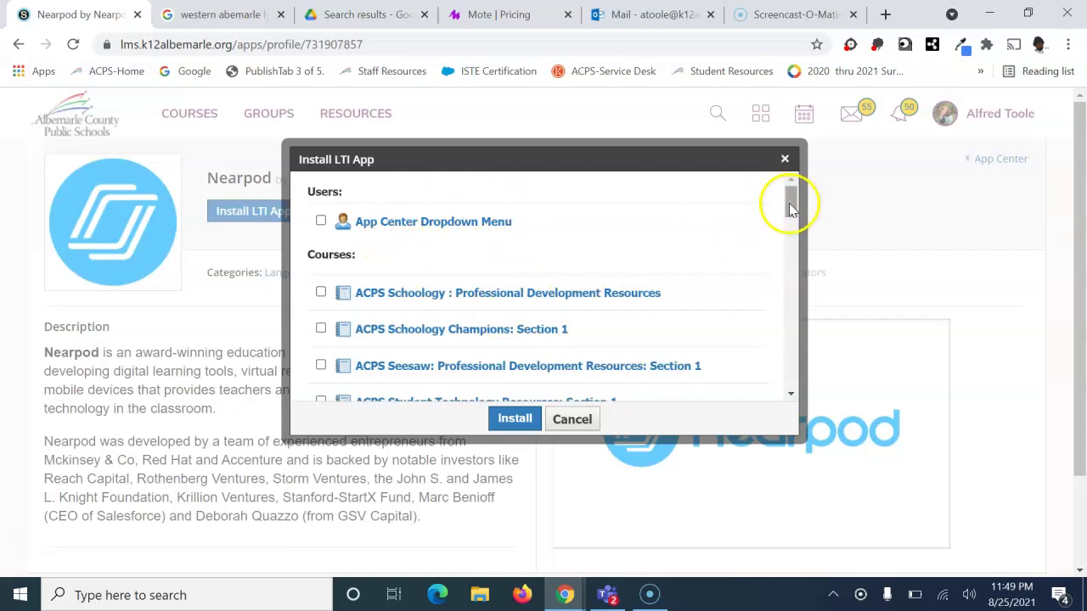
pyautogui.moveTo(789, 203); pyautogui.dragTo(776, 275)
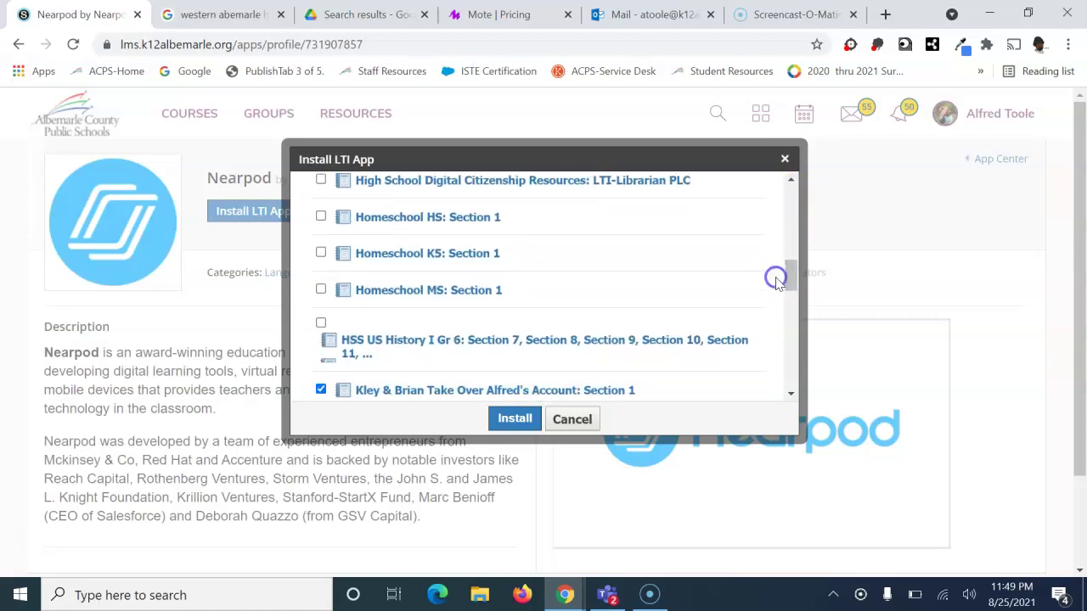
pyautogui.click(321, 217)
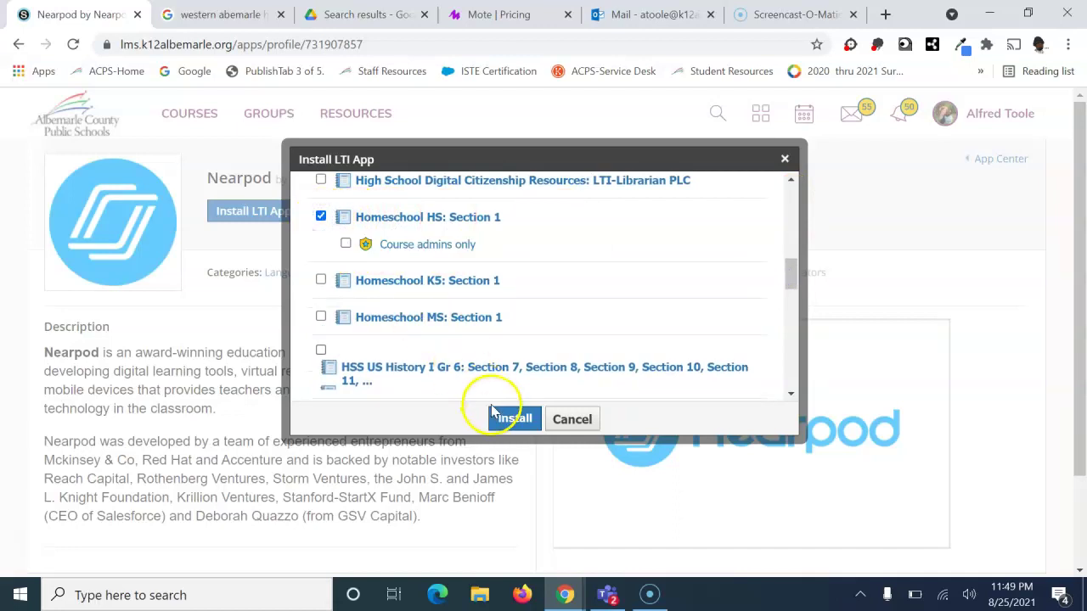
pyautogui.click(514, 419)
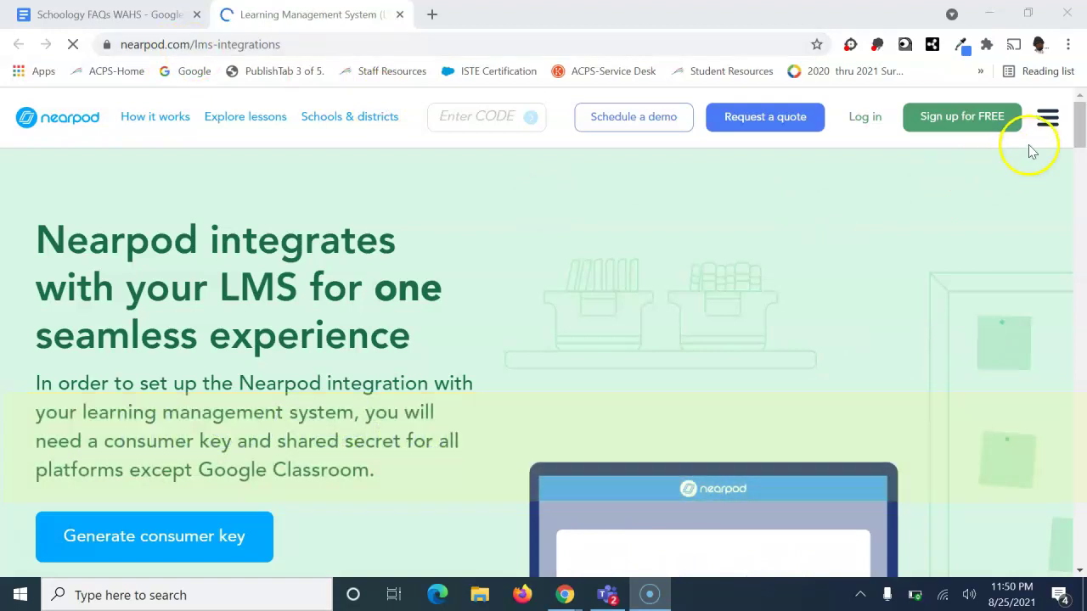
# Log in with Google on Nearpod's LMS integrations page to generate the integration codes, and copy the consumer key
pyautogui.moveTo(1078, 127); pyautogui.dragTo(1068, 150)
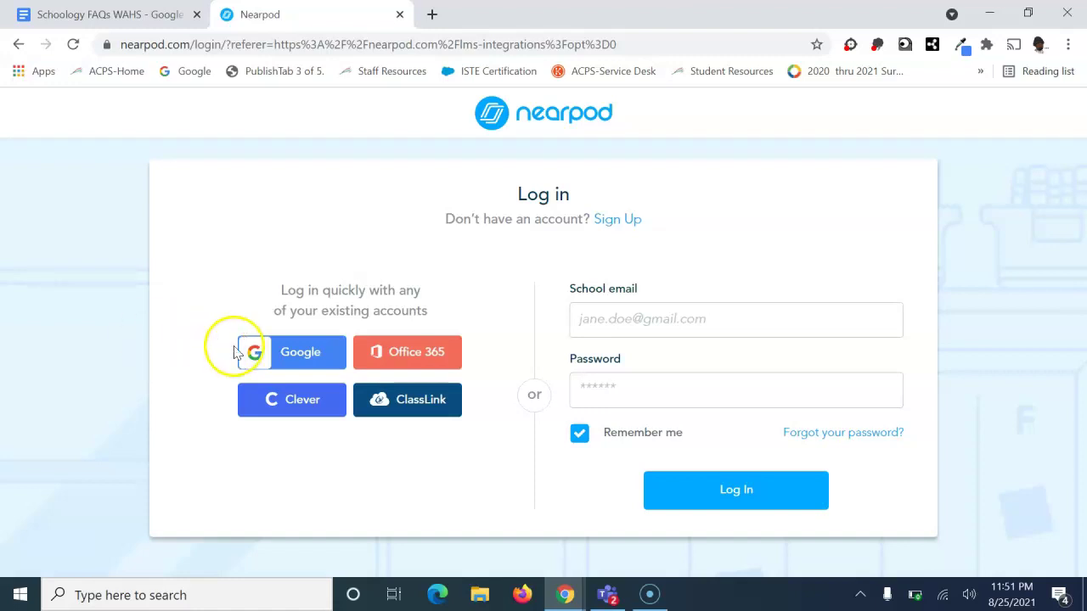
pyautogui.click(309, 354)
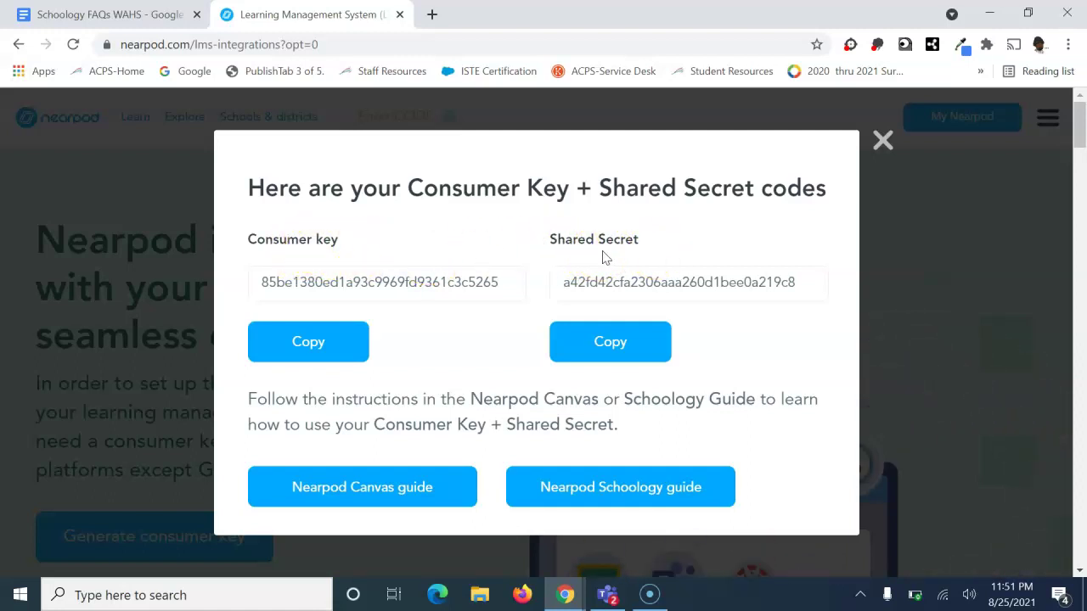
pyautogui.click(388, 289)
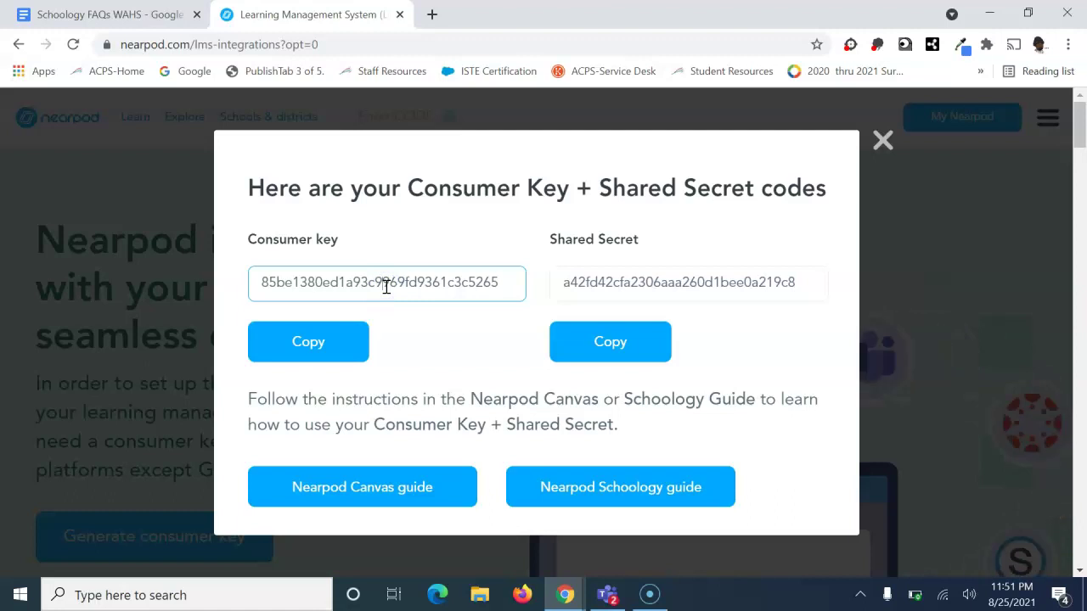
pyautogui.doubleClick(386, 287)
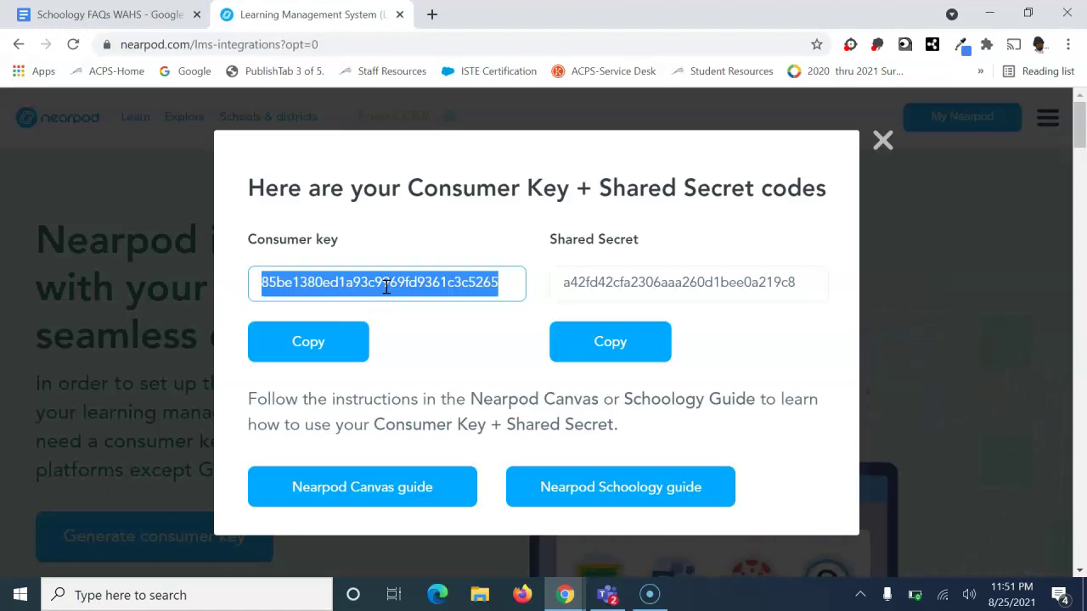
pyautogui.click(332, 342)
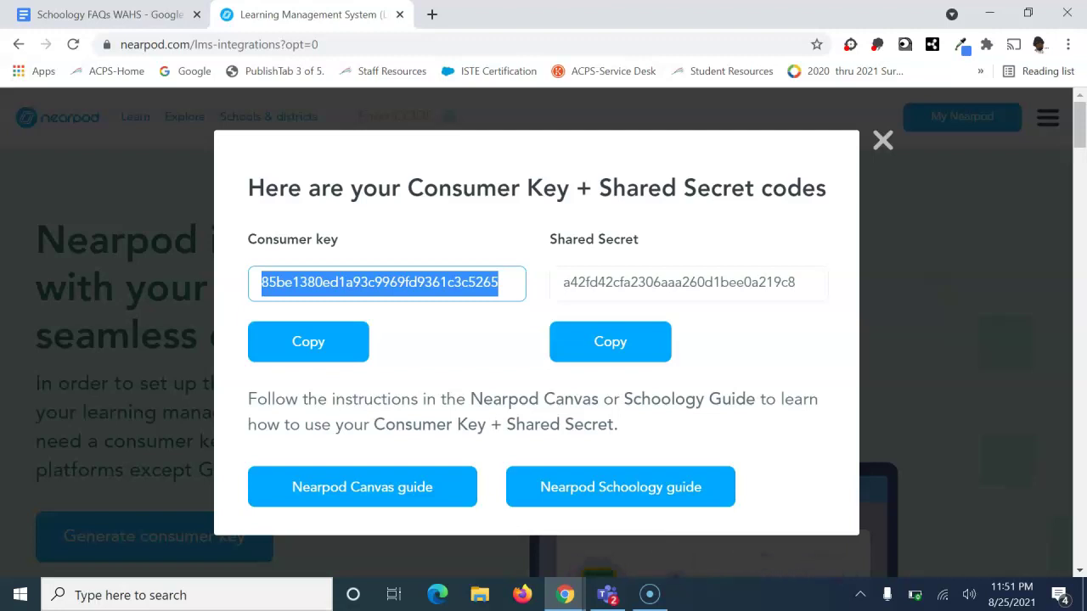
# Switch back to Schoology and open the Nearpod external tool provider of Homeschool HS: Section 1 for editing
pyautogui.click(564, 596)
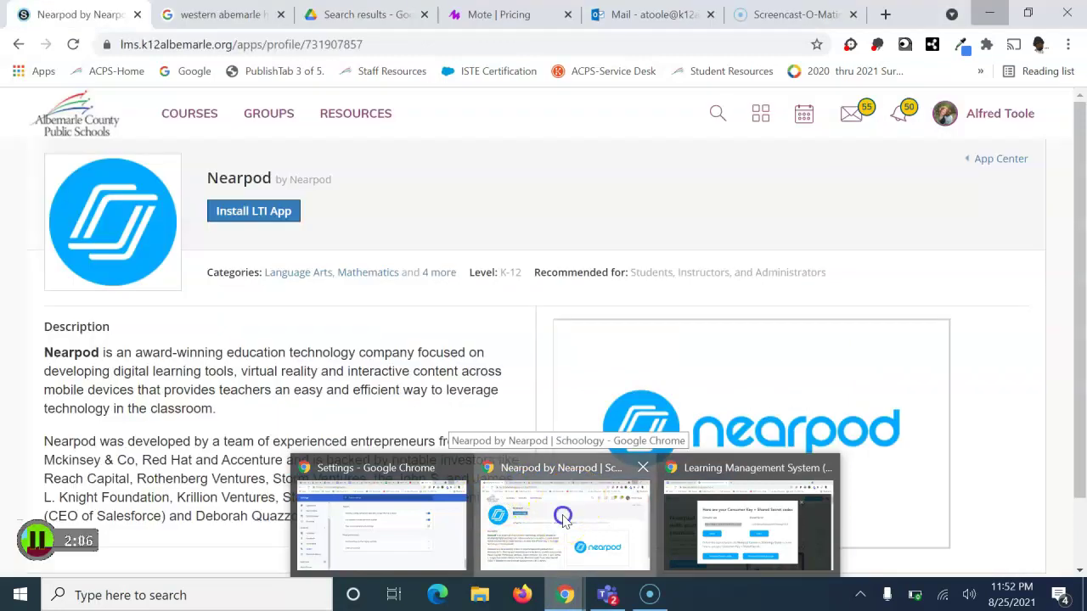
pyautogui.click(563, 520)
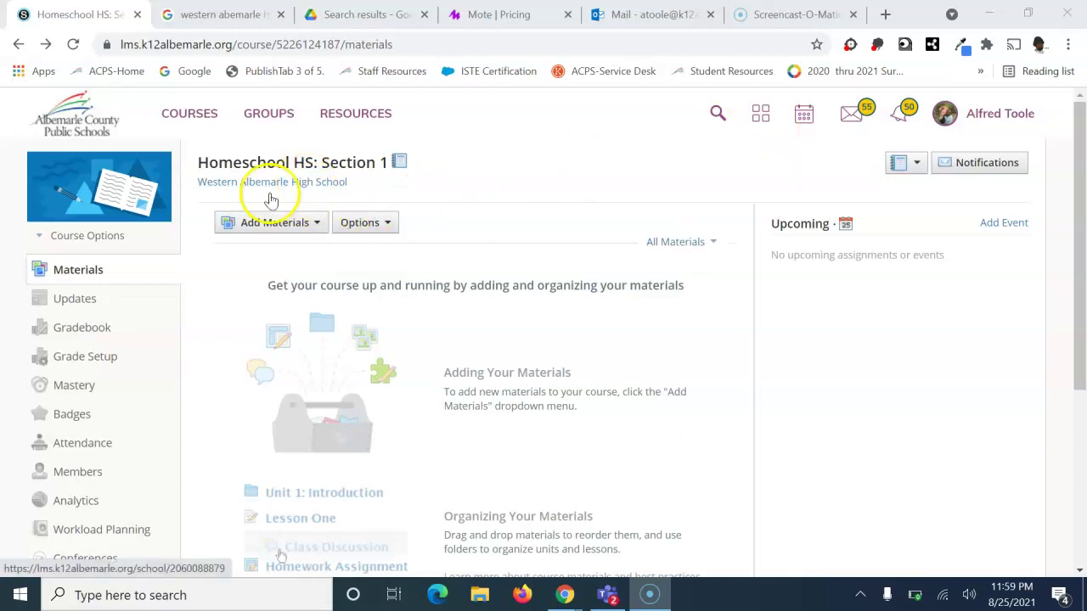
pyautogui.click(112, 236)
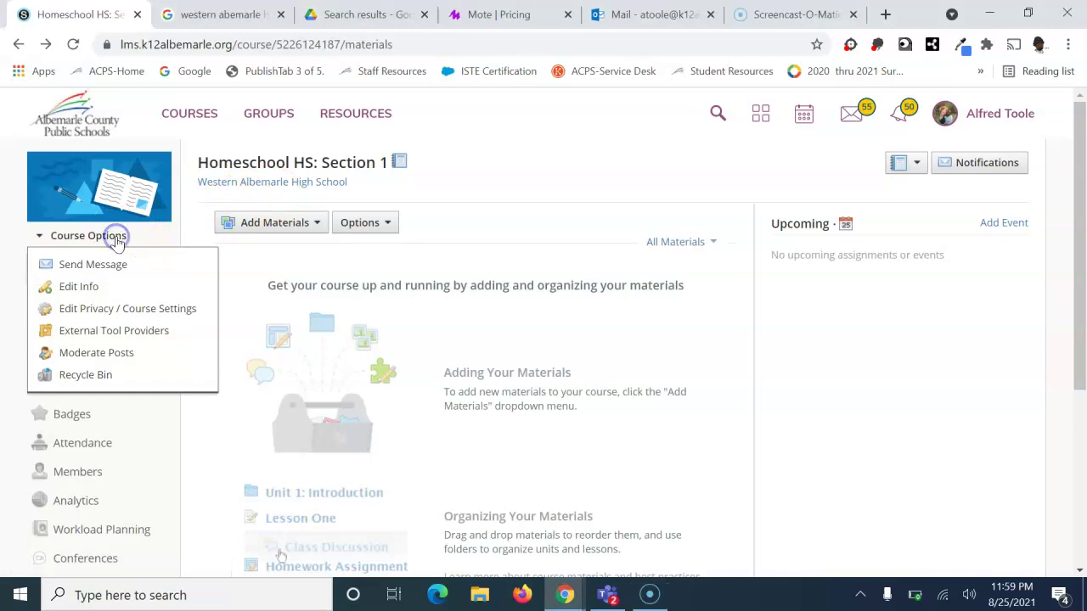
pyautogui.click(110, 332)
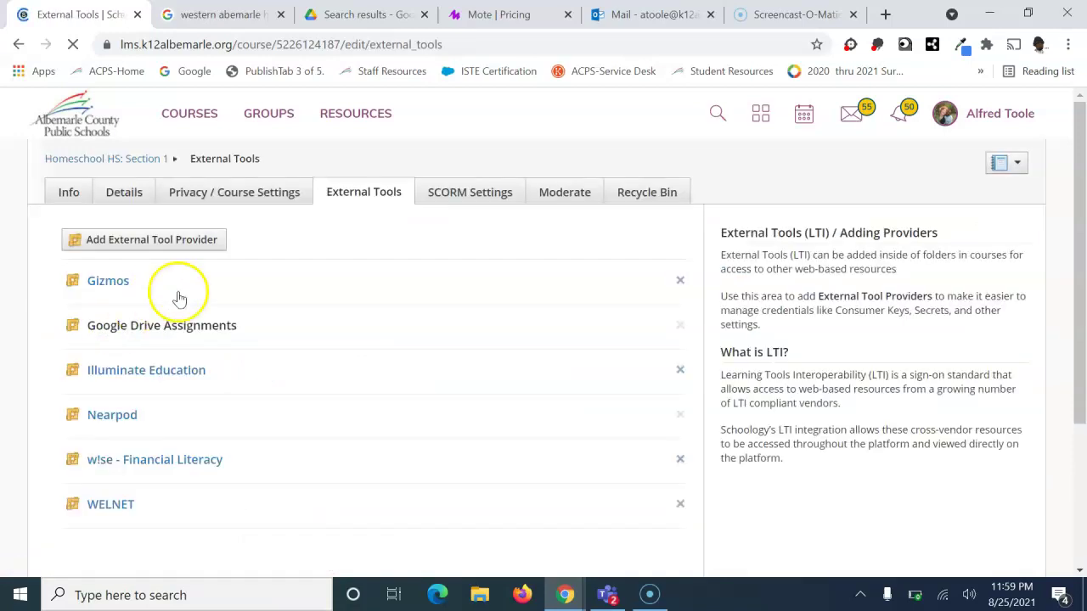
pyautogui.click(119, 416)
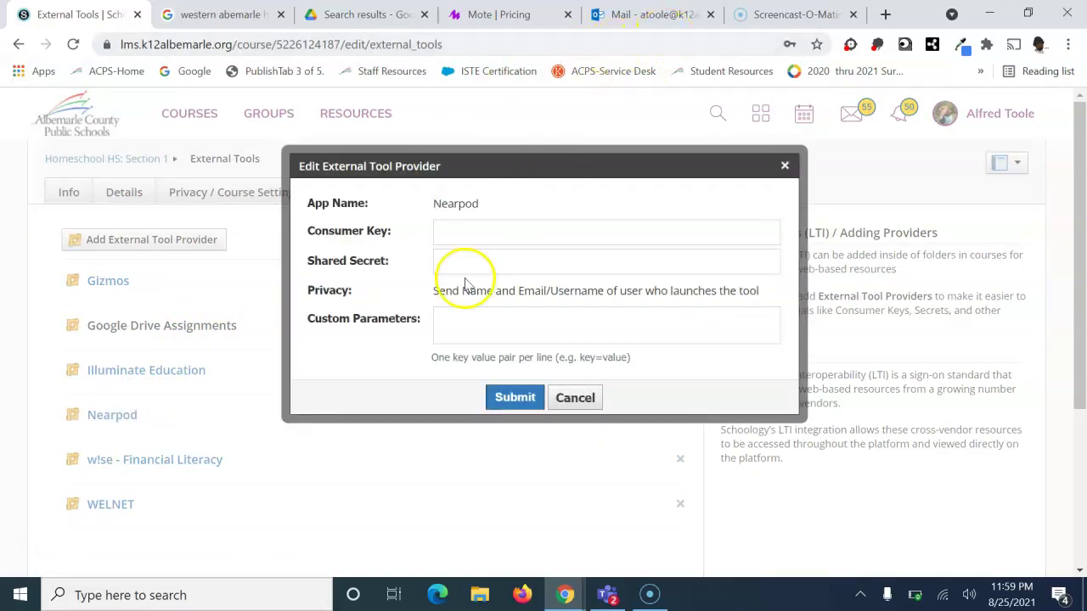
# Switch to the Nearpod integration codes window and copy the consumer key
pyautogui.click(569, 600)
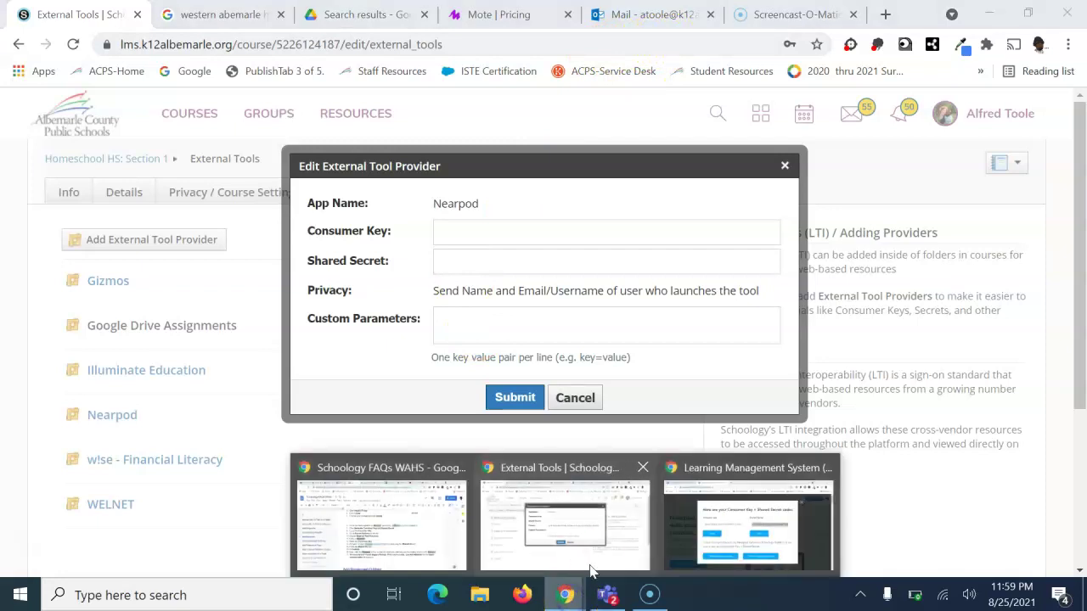
pyautogui.click(613, 538)
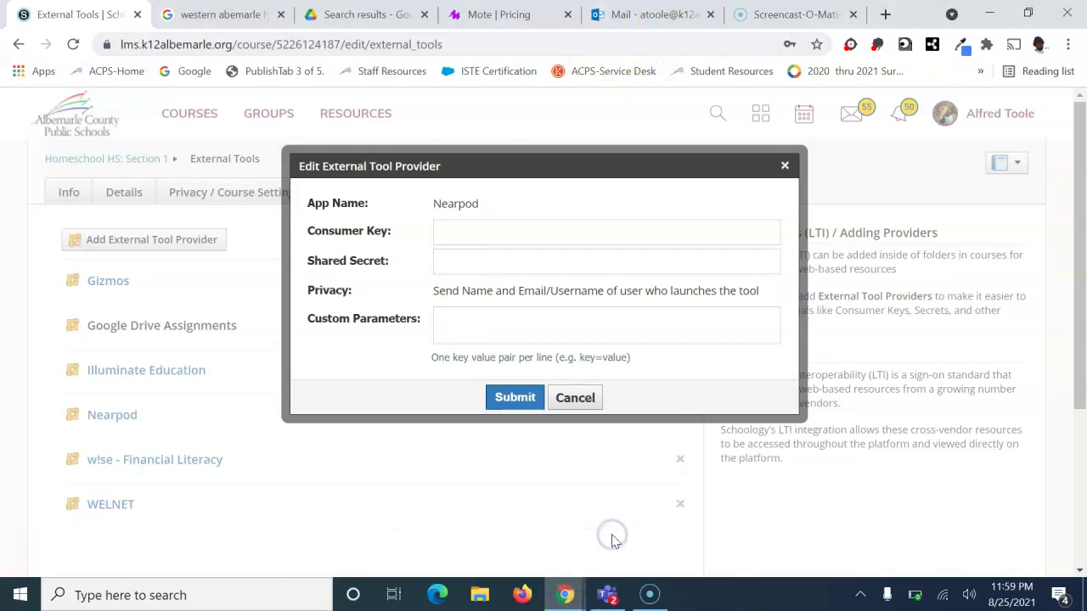
pyautogui.click(565, 593)
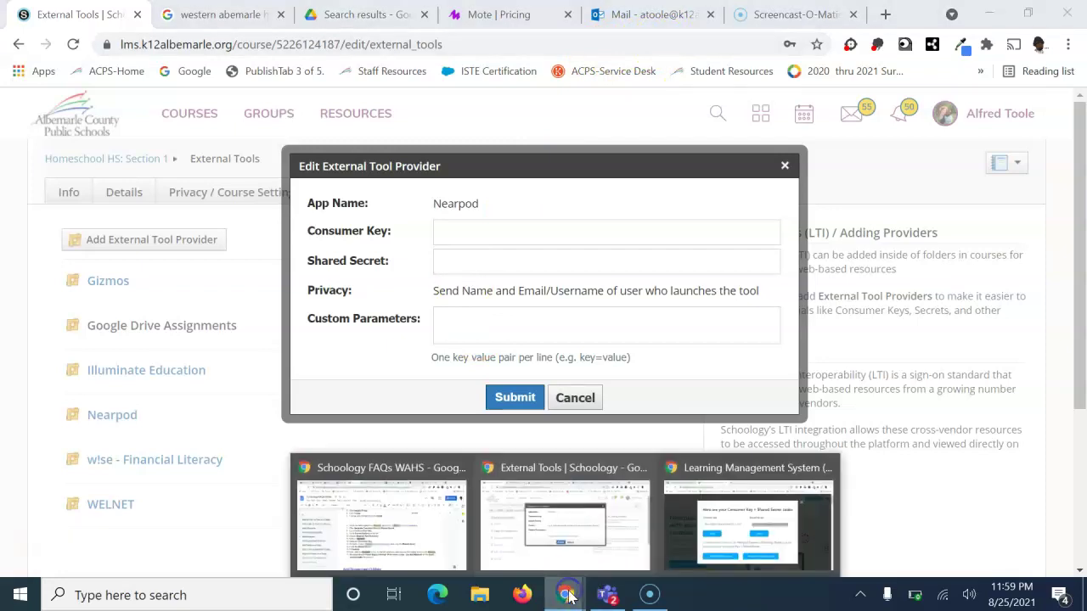
pyautogui.click(742, 530)
pyautogui.click(394, 284)
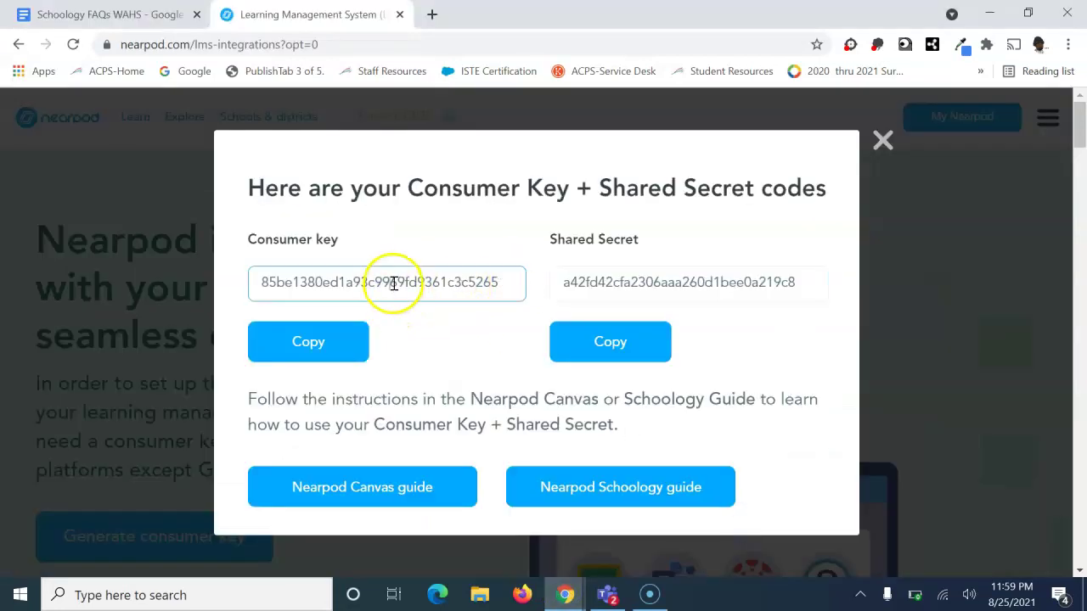
pyautogui.click(315, 286)
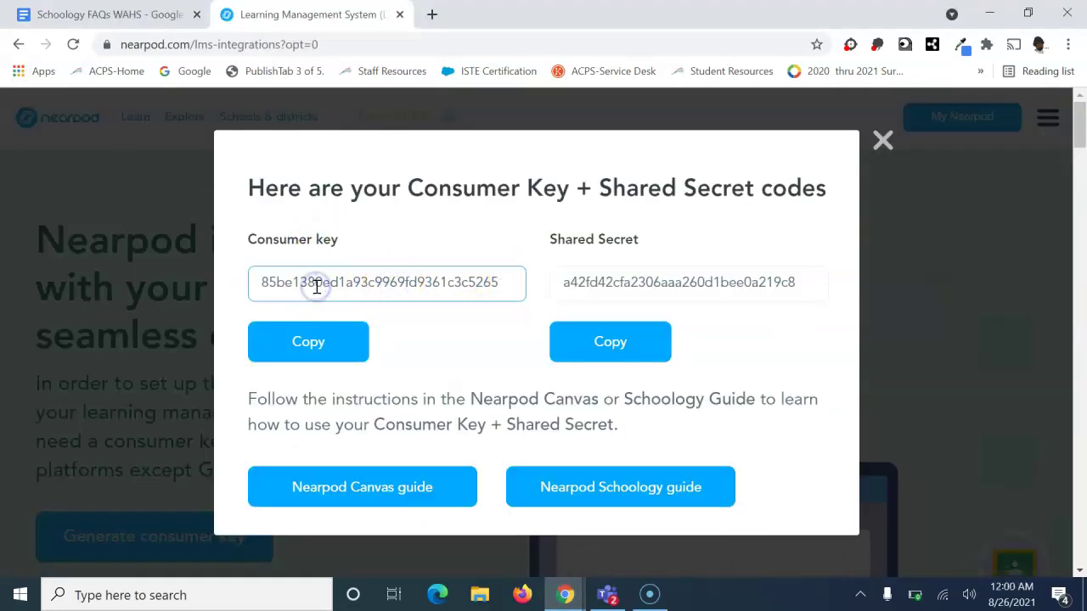
pyautogui.click(304, 341)
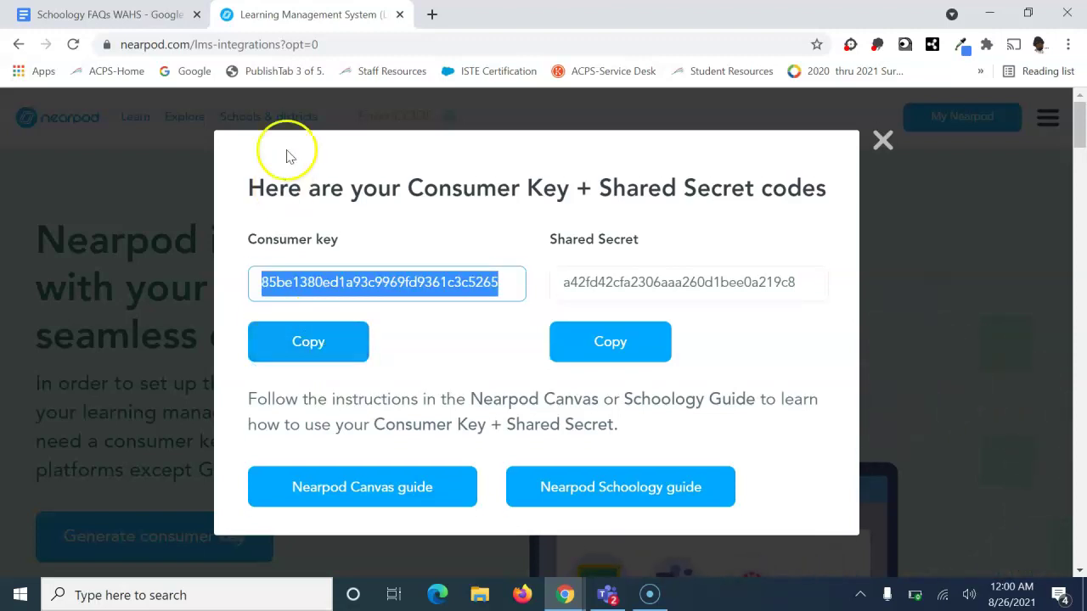
# Return to Schoology and paste the copied consumer key into the Nearpod provider's Consumer Key field
pyautogui.moveTo(565, 594)
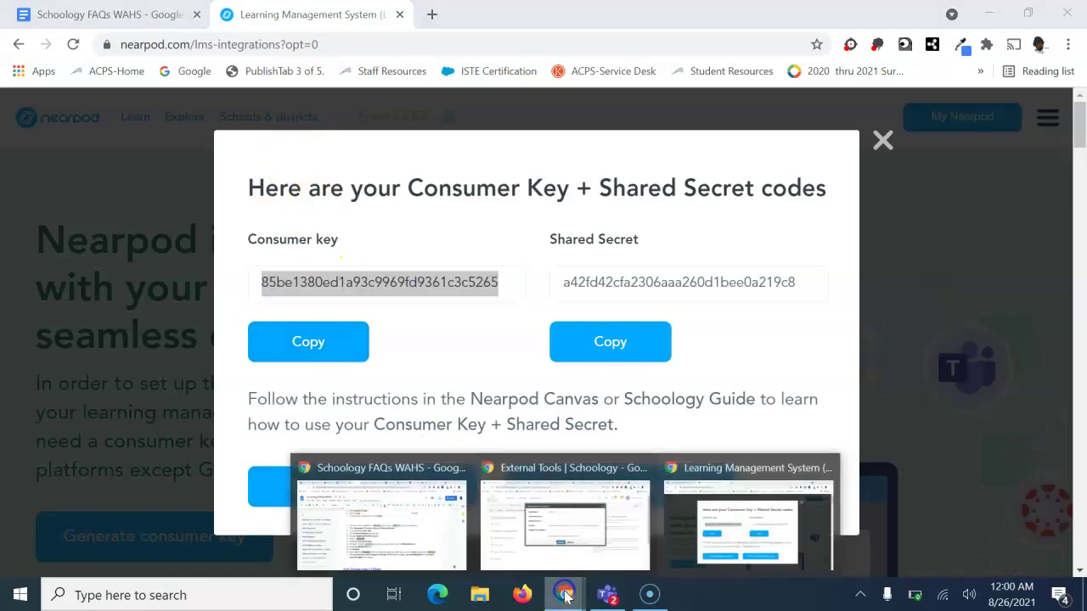
pyautogui.click(558, 537)
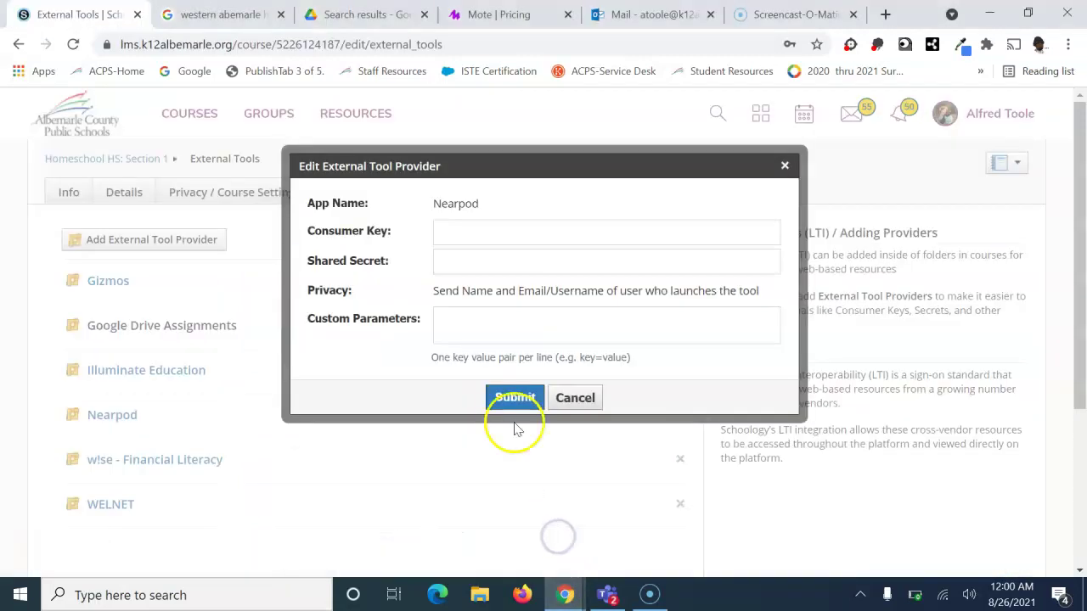
pyautogui.click(506, 237)
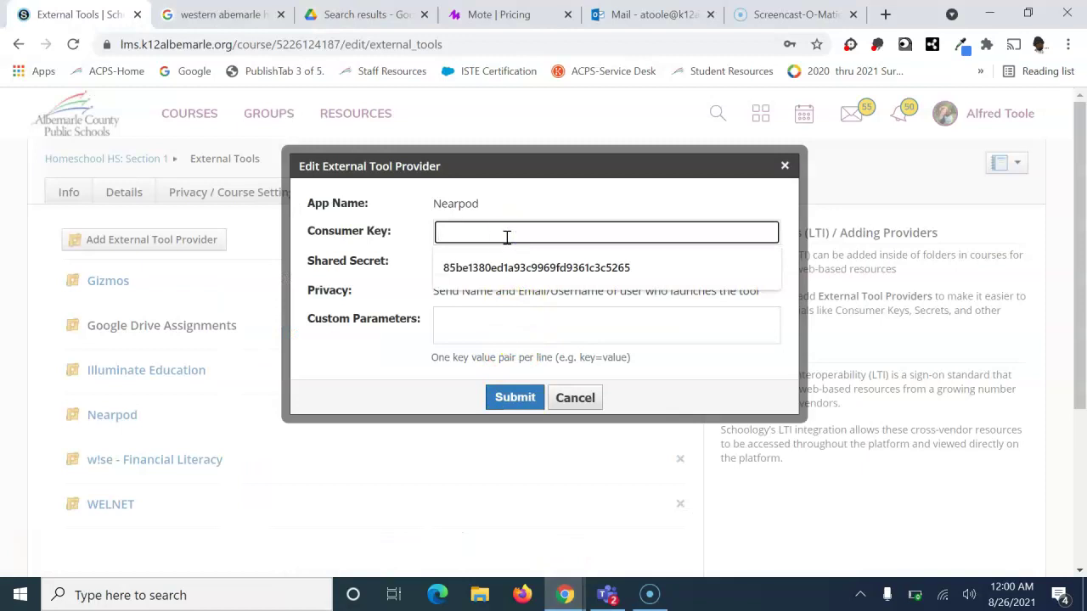
pyautogui.hotkey('ctrl', 'v')
# Copy the shared secret from the Nearpod codes window and paste it into the Schoology provider's Shared Secret field
pyautogui.click(504, 263)
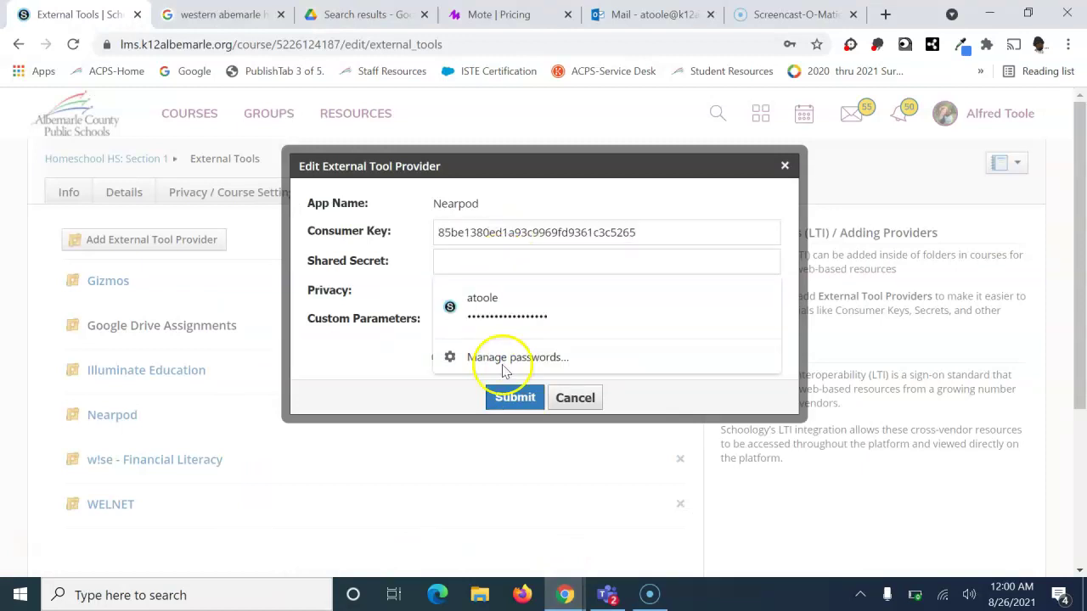
pyautogui.moveTo(573, 603)
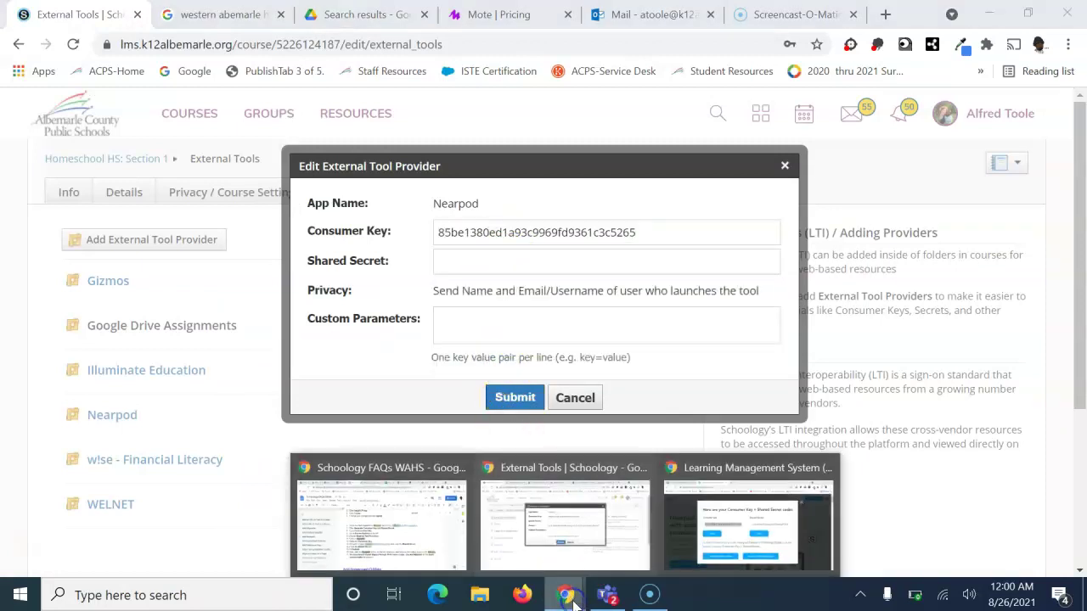
pyautogui.click(742, 540)
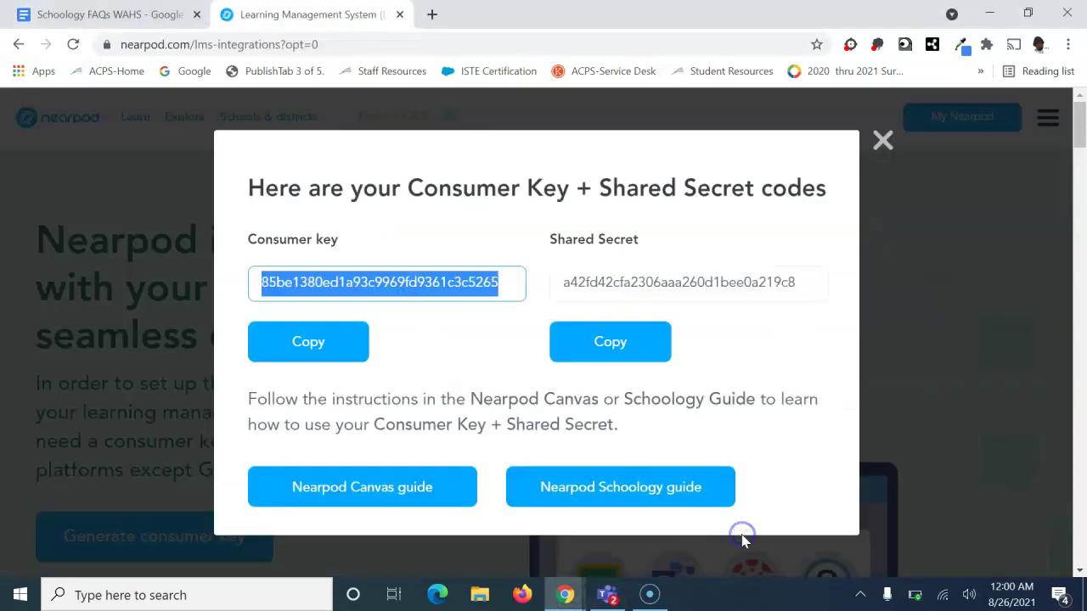
pyautogui.click(630, 354)
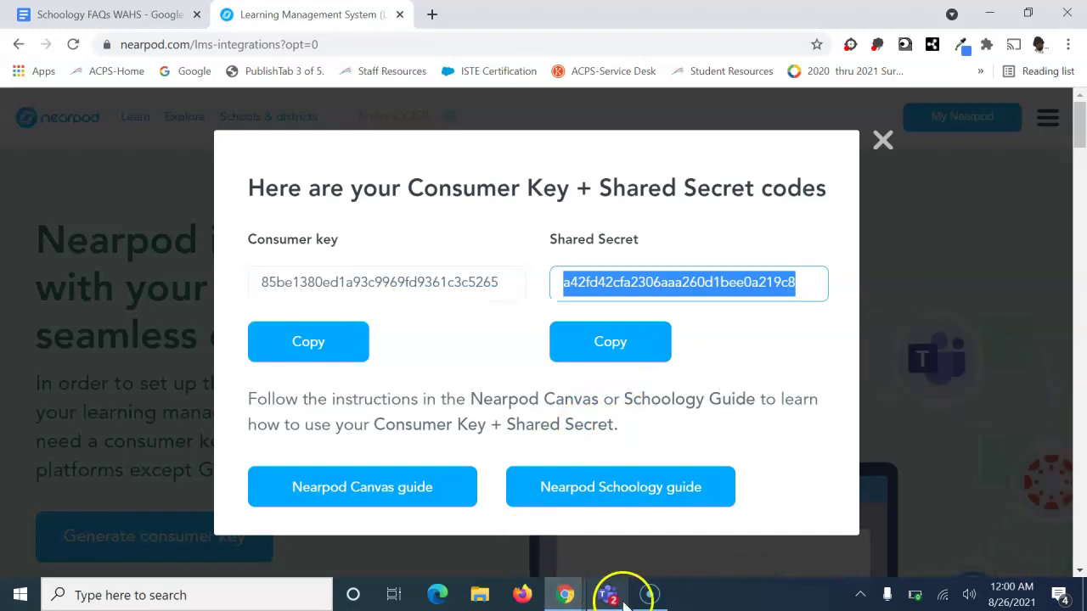
pyautogui.click(571, 602)
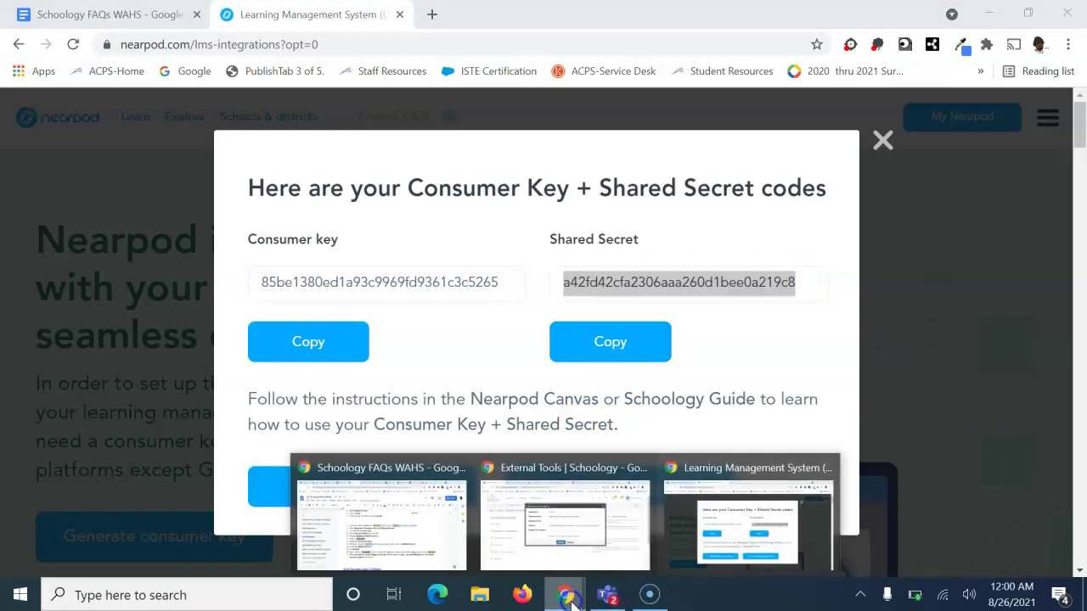
pyautogui.click(590, 548)
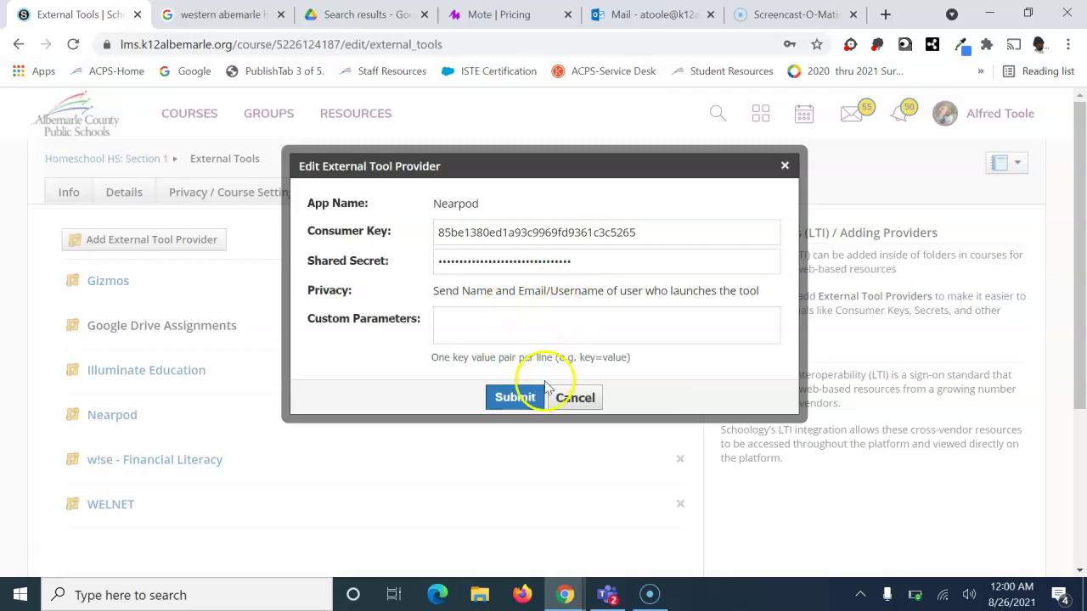
# Save the Nearpod provider configuration and launch Nearpod from the Homeschool HS: Section 1 course, acknowledging the notice about permanently linking the accounts
pyautogui.click(516, 398)
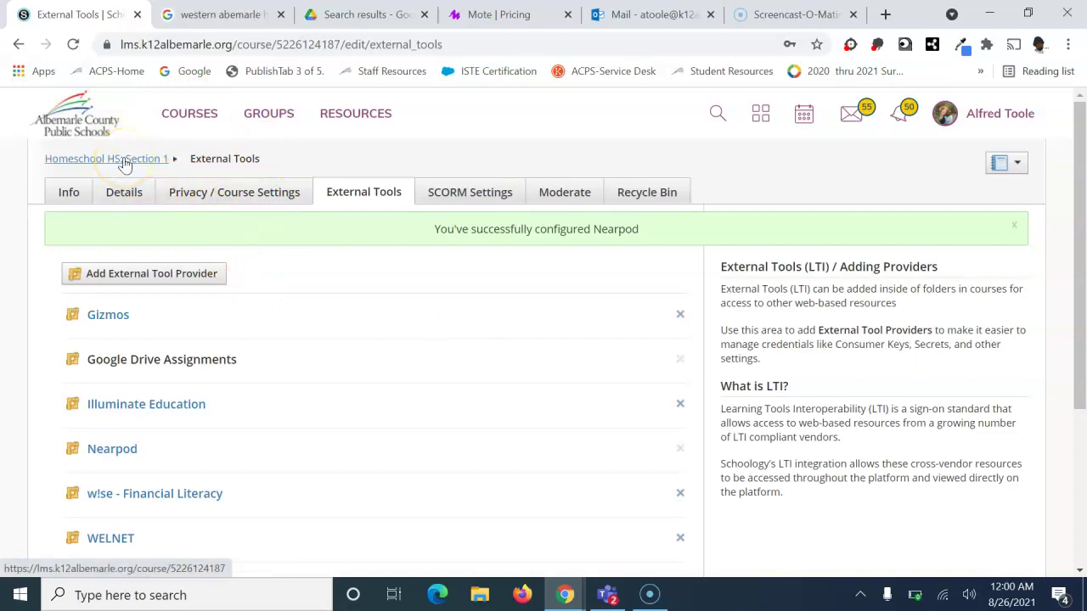
pyautogui.click(124, 162)
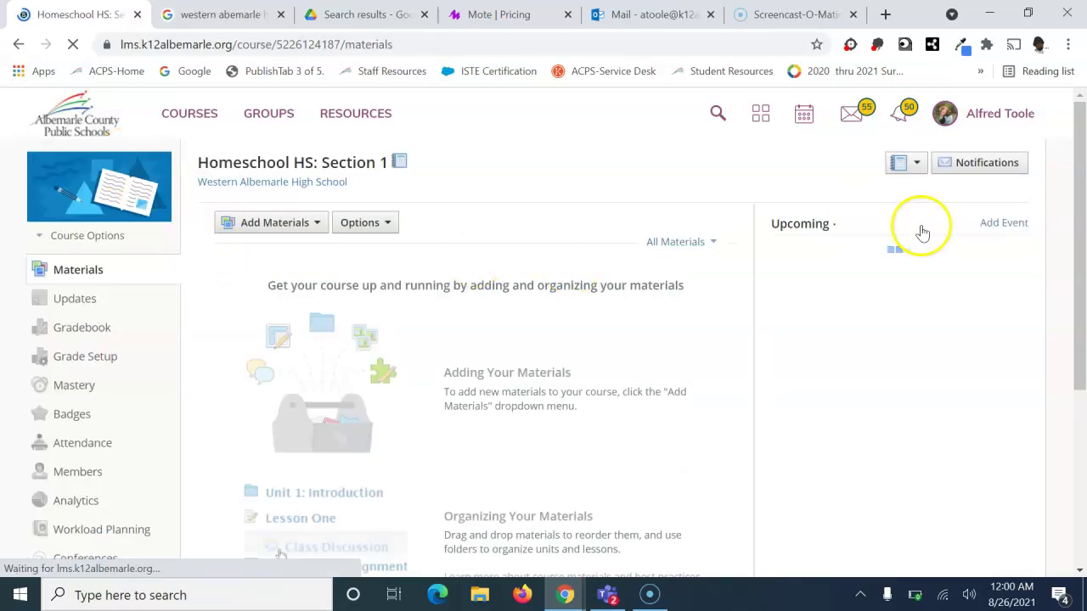
pyautogui.scroll(-3, 1083, 212)
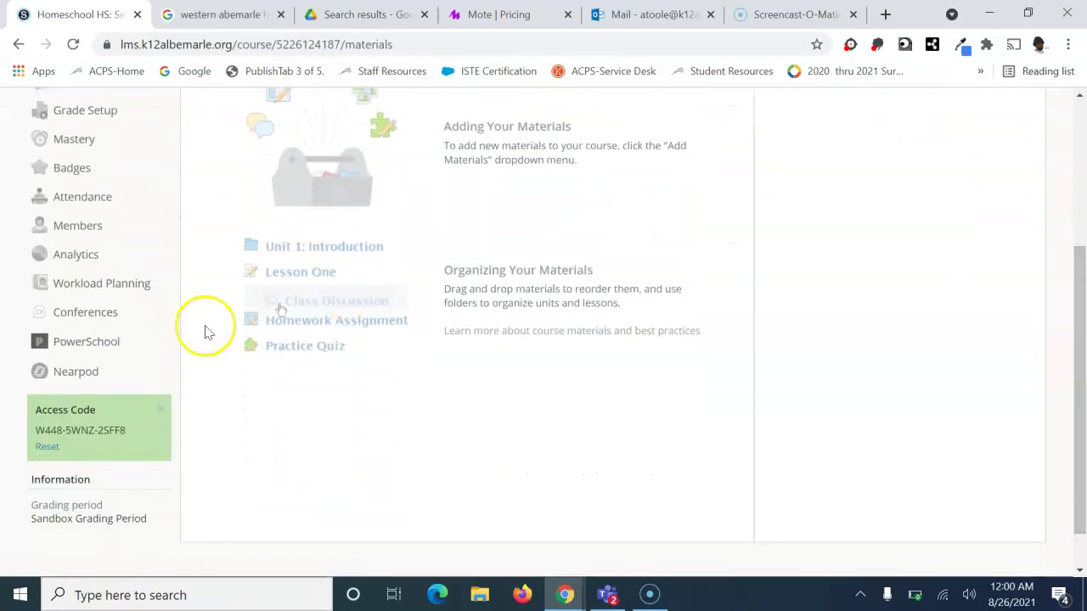
pyautogui.click(79, 377)
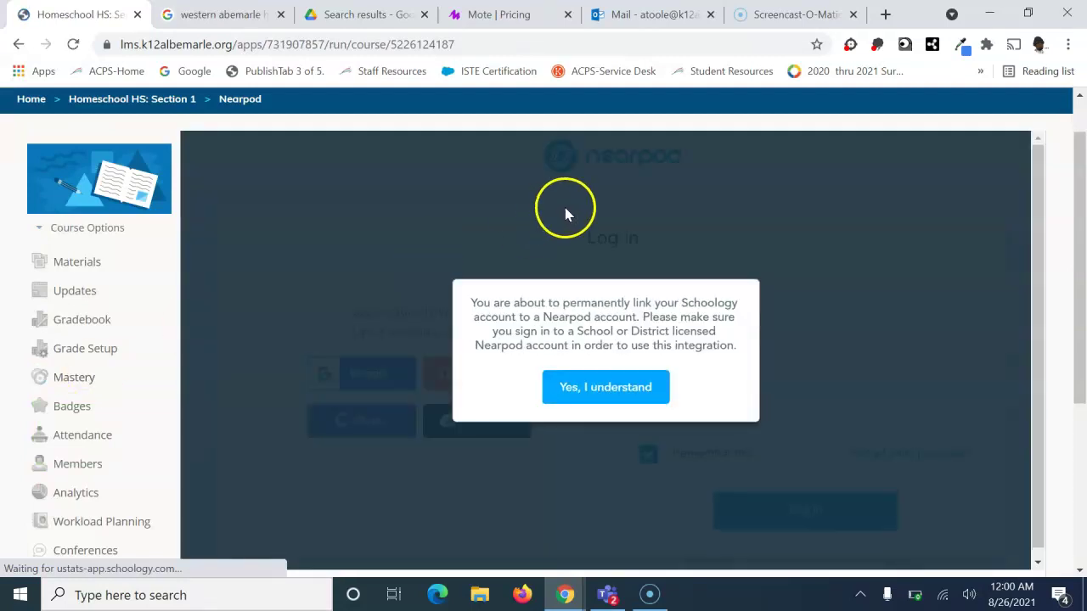
pyautogui.click(626, 390)
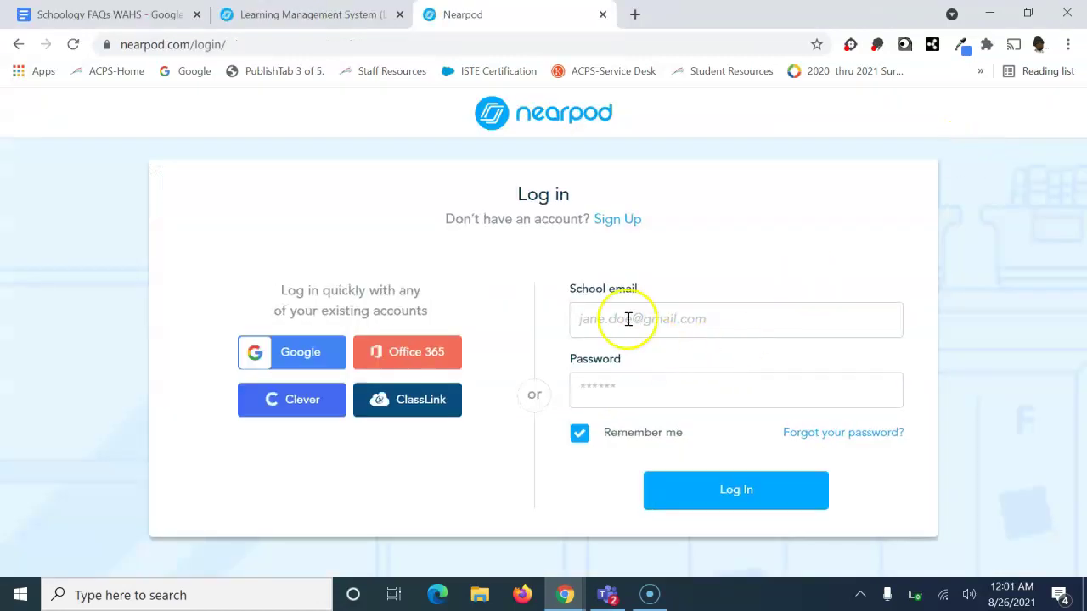
# Log in to the Nearpod website with the Google account and accept the changed privacy policy, confirming being over 13
pyautogui.click(311, 354)
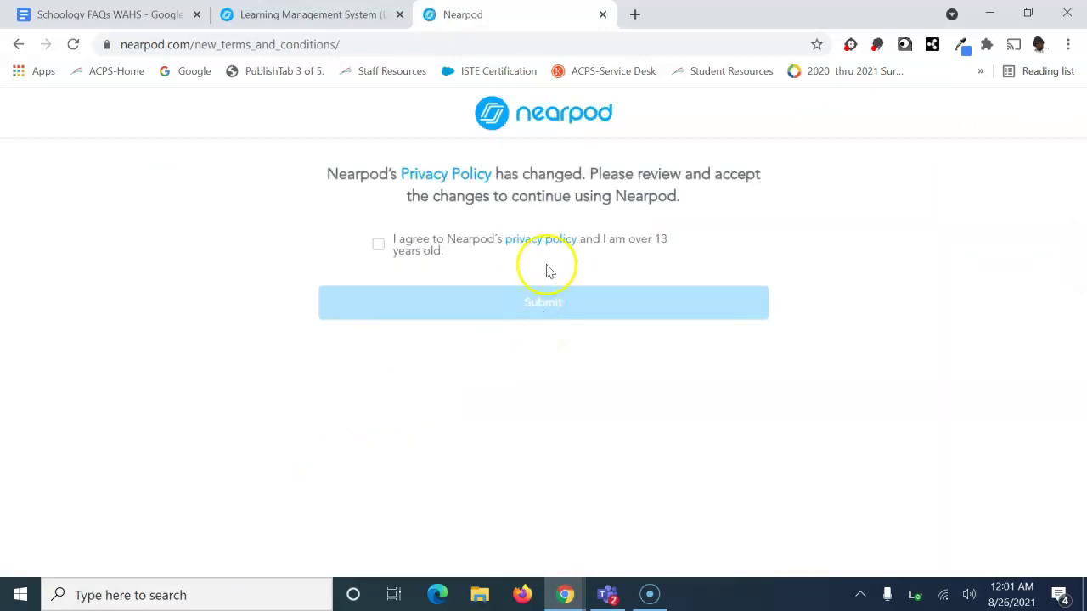
pyautogui.click(379, 245)
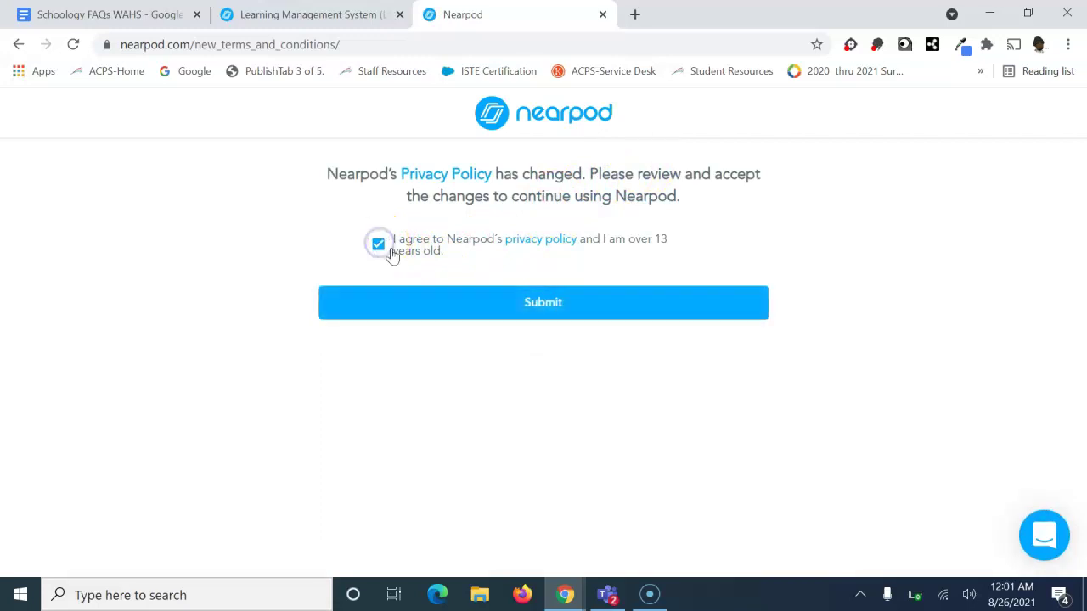
pyautogui.click(543, 305)
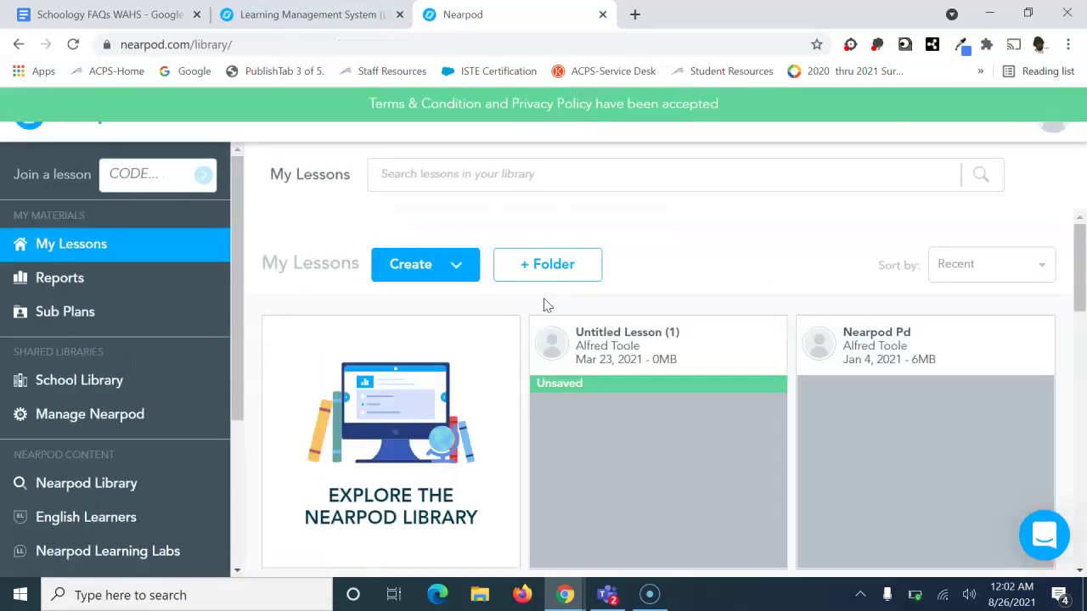